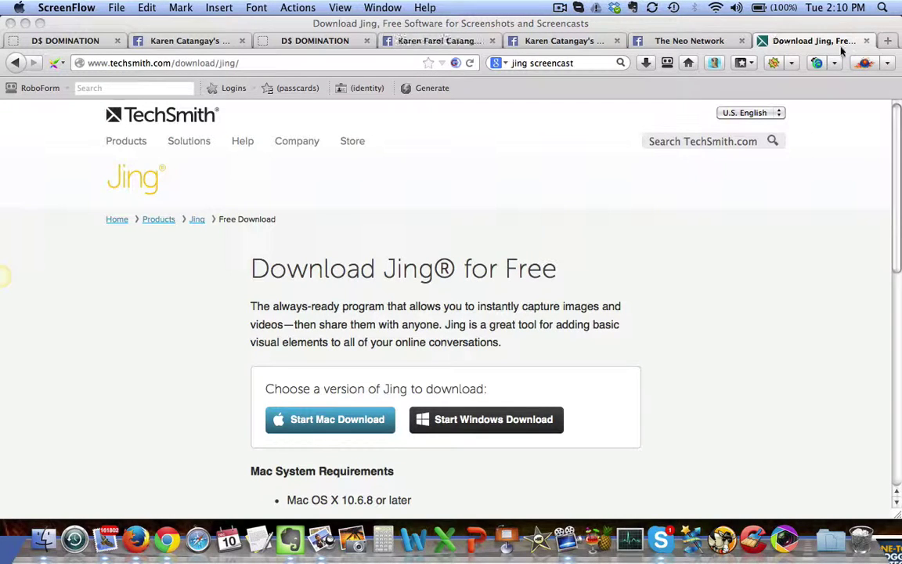
# Step: Rerun the 'jing screencast' Google search in a new Firefox tab and open TechSmith's free Jing download page
pyautogui.click(776, 35)
pyautogui.press('super+t')
pyautogui.click(587, 63)
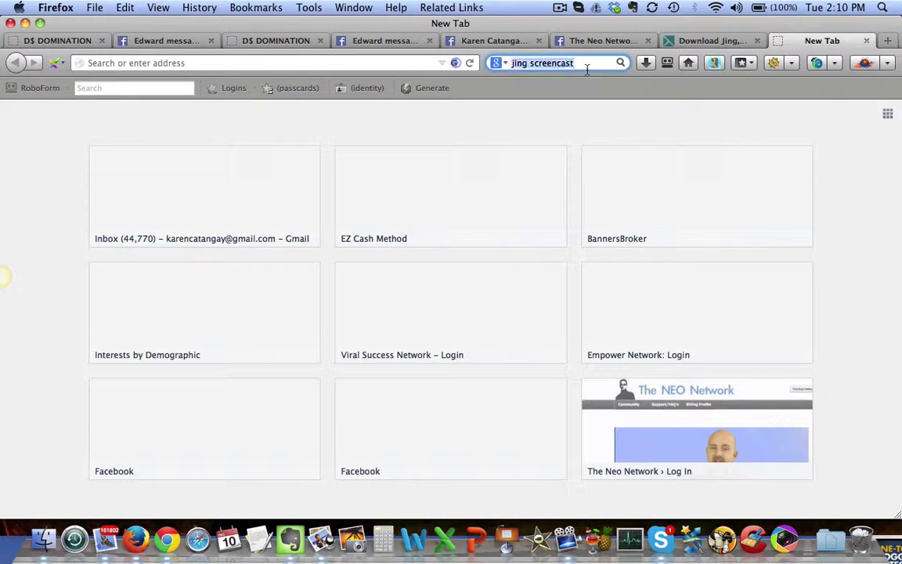
pyautogui.press('Return')
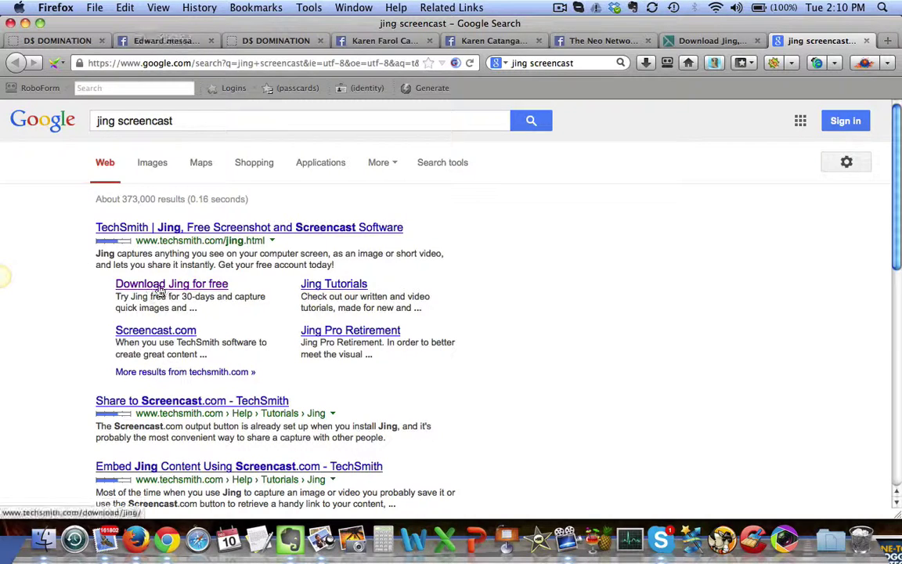
pyautogui.click(205, 287)
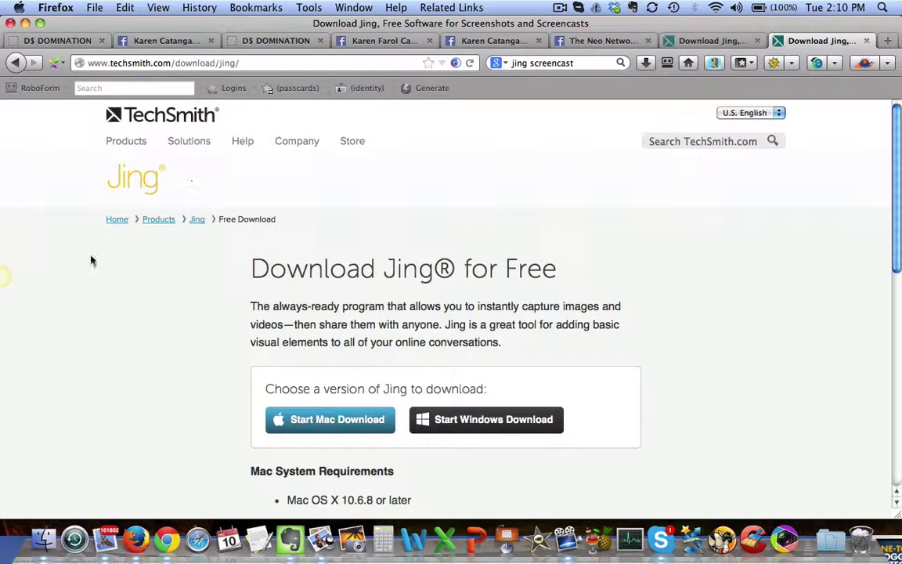
pyautogui.scroll(-3, 815, 313)
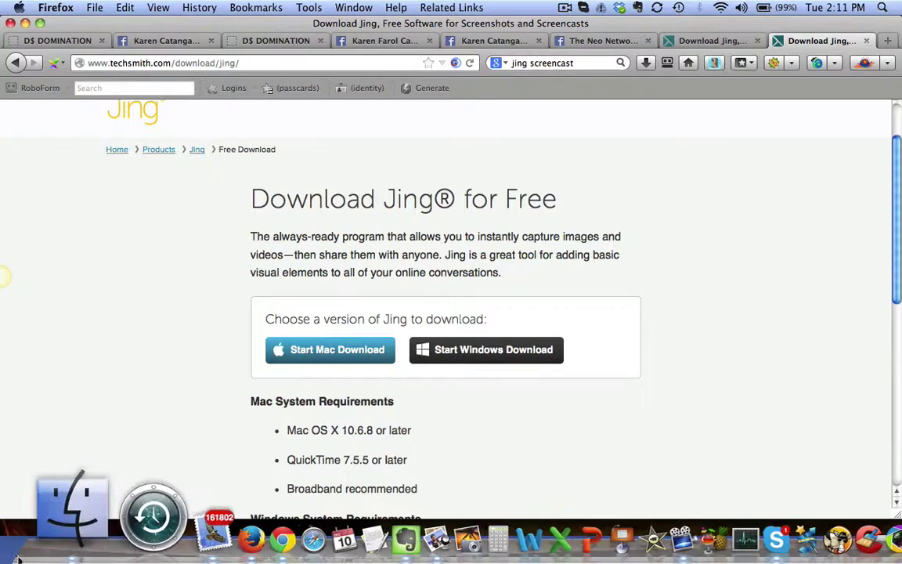
pyautogui.click(45, 514)
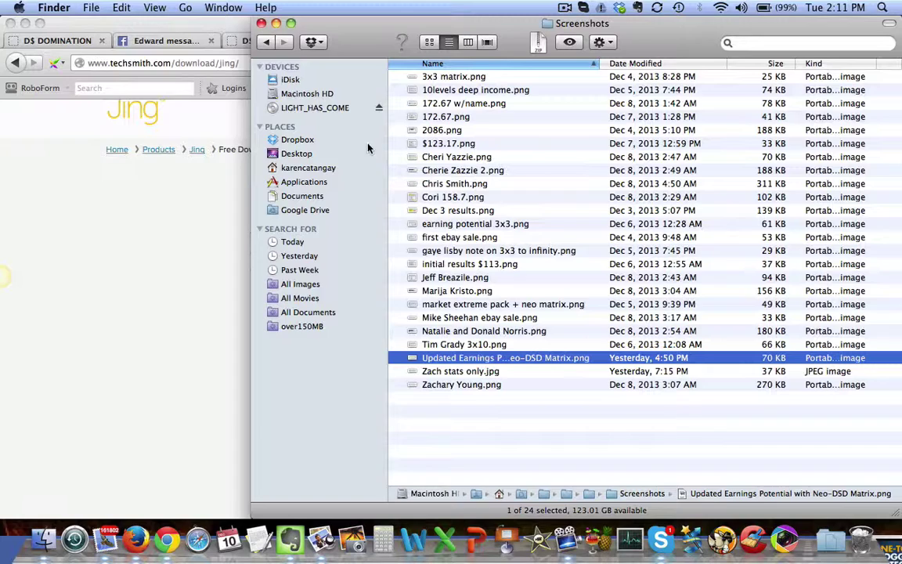
pyautogui.click(307, 181)
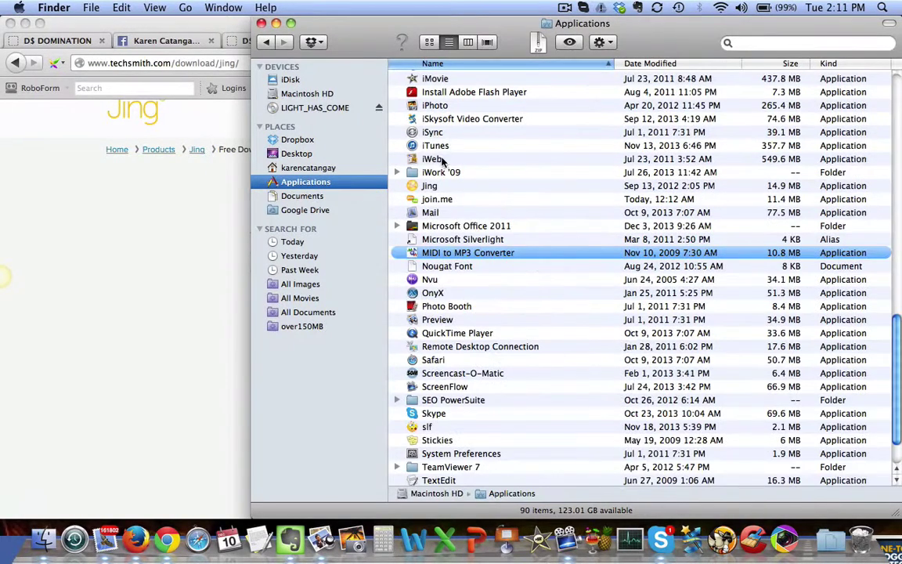
pyautogui.click(430, 187)
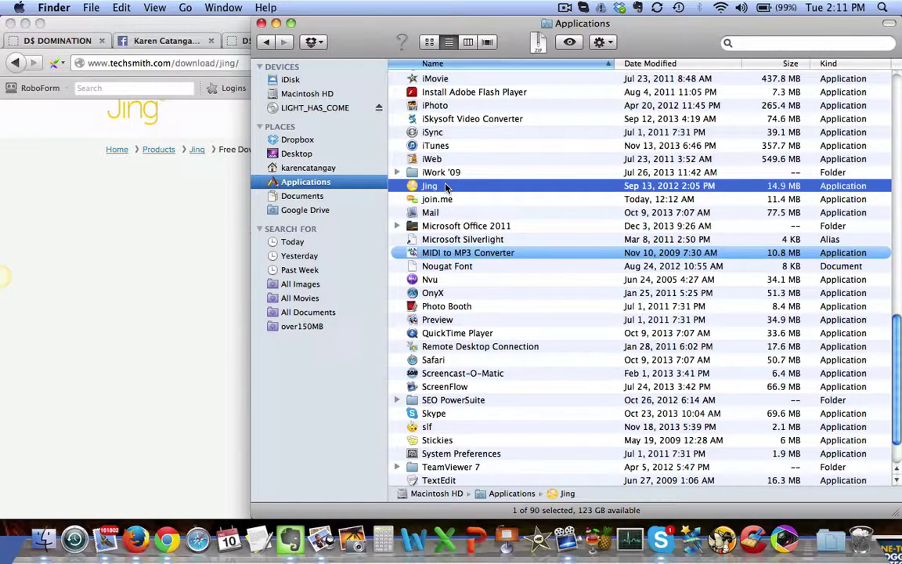
pyautogui.click(114, 241)
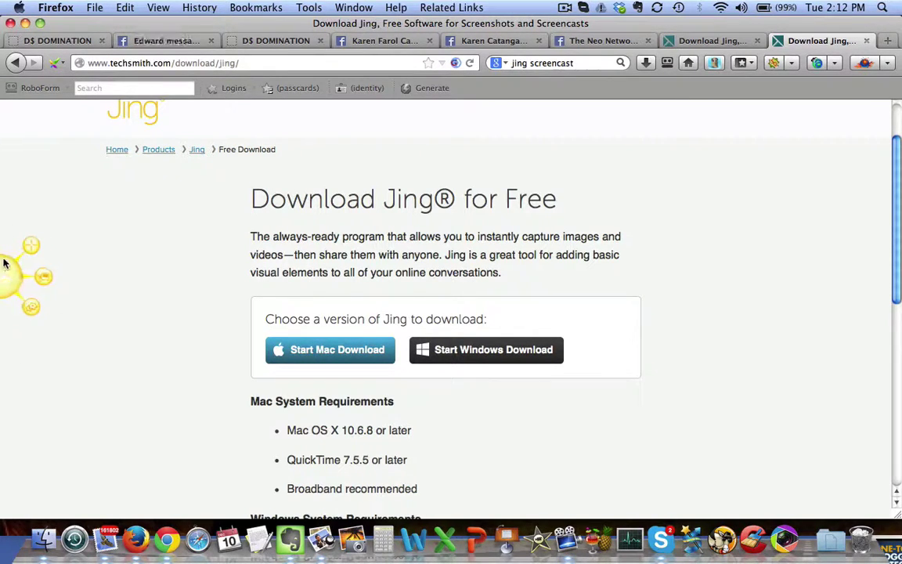
pyautogui.click(30, 265)
pyautogui.moveTo(82, 96); pyautogui.dragTo(34, 34)
pyautogui.moveTo(408, 164); pyautogui.dragTo(8, 250)
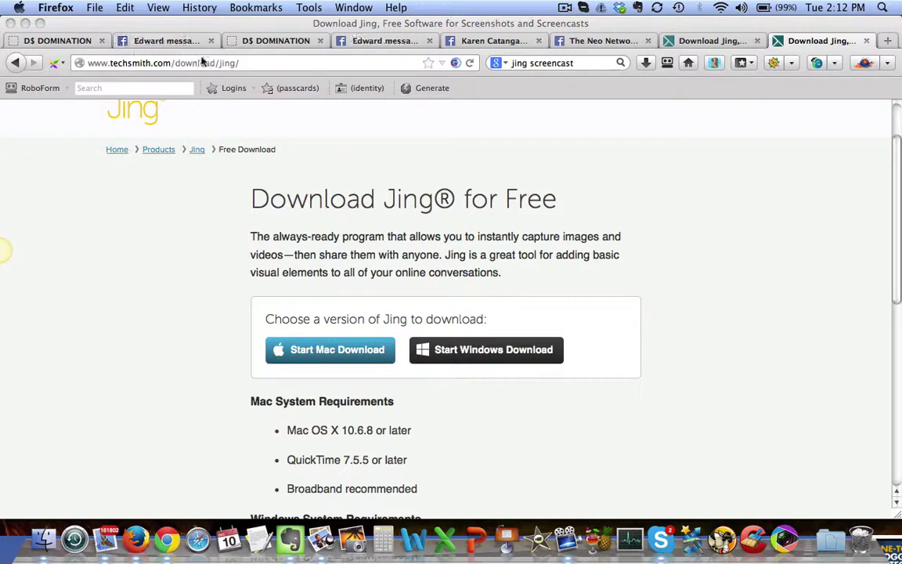
pyautogui.moveTo(3, 271)
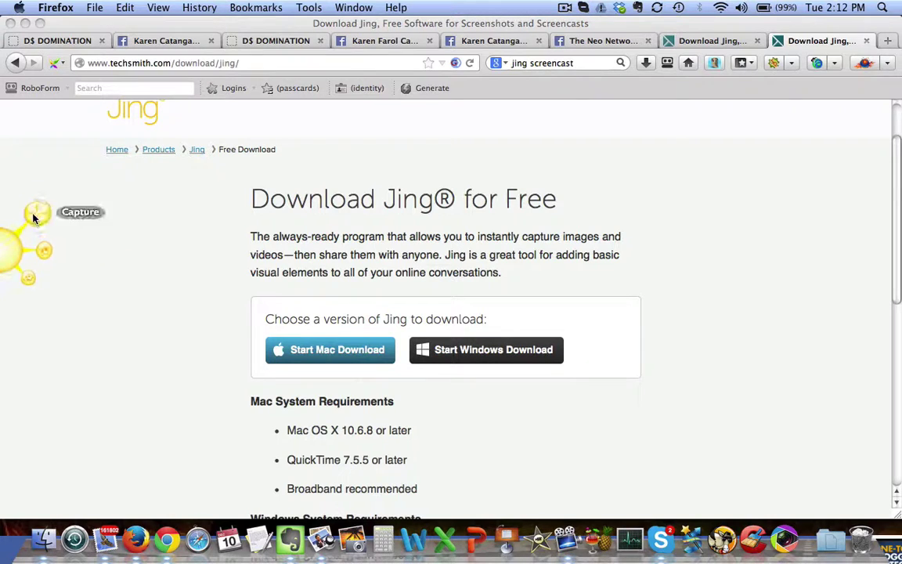
pyautogui.click(36, 286)
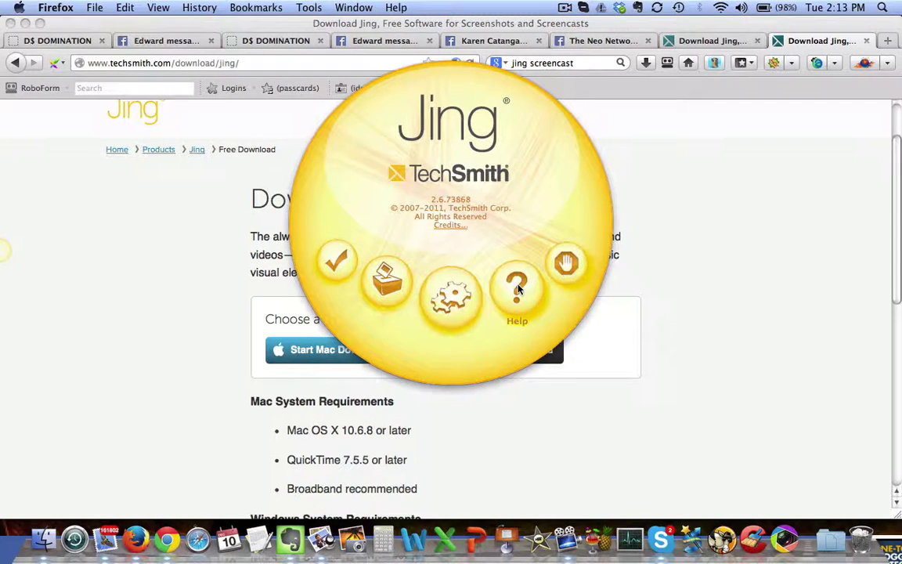
pyautogui.click(566, 263)
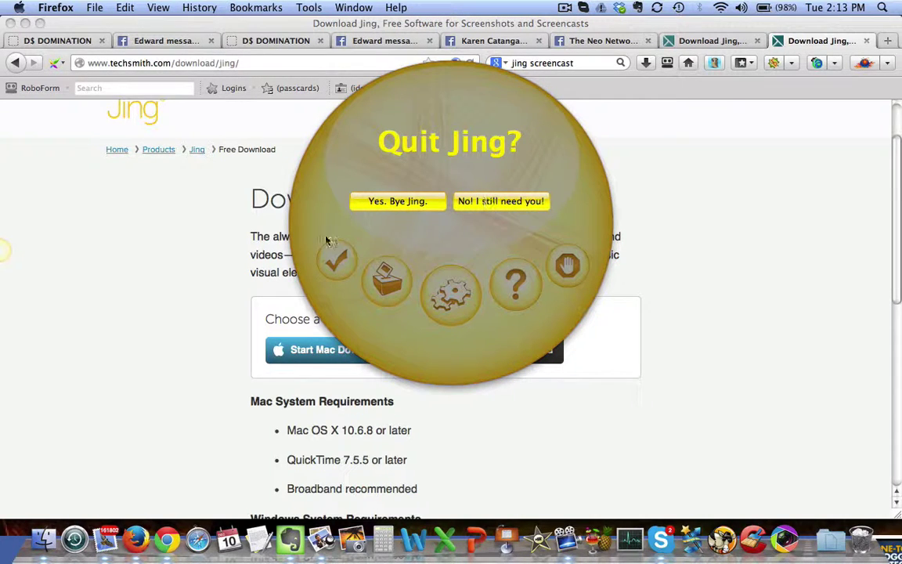
pyautogui.click(485, 204)
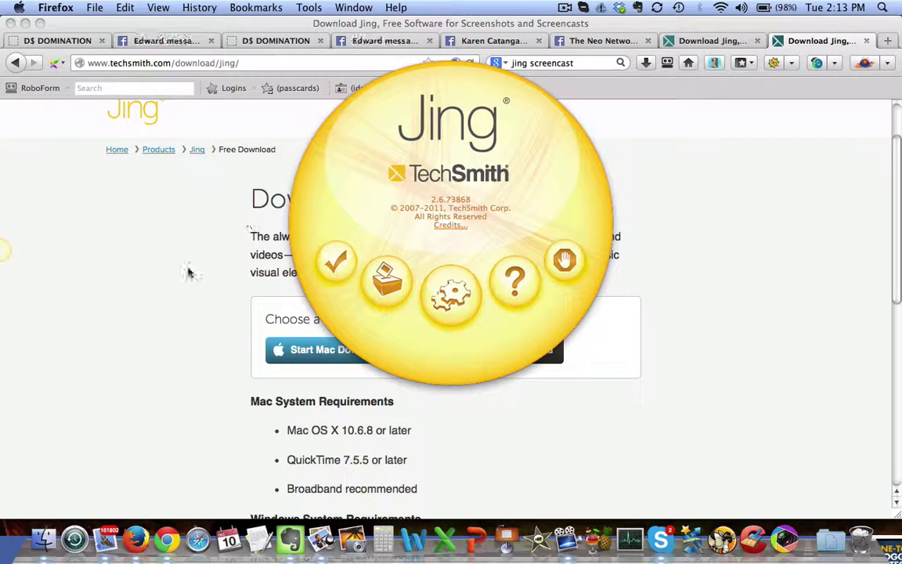
pyautogui.click(339, 278)
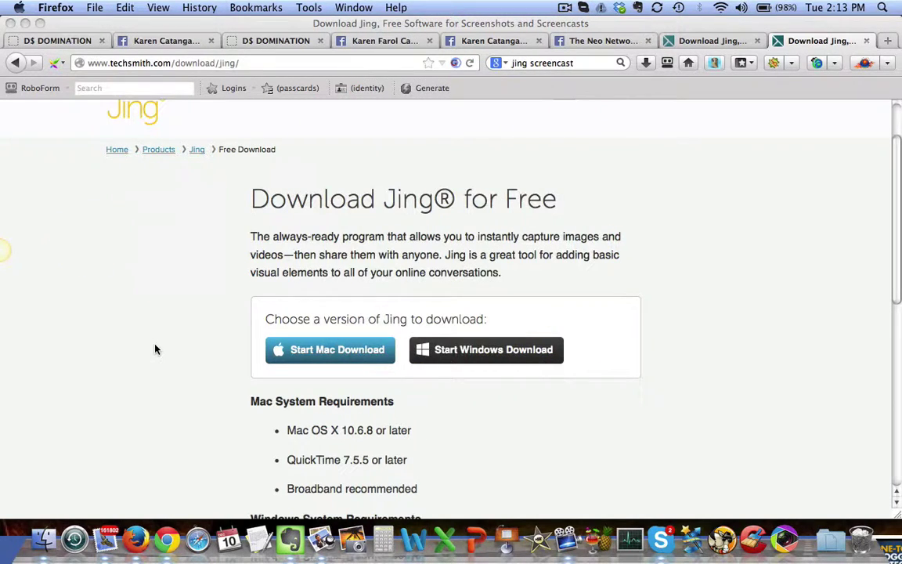
pyautogui.moveTo(2, 219)
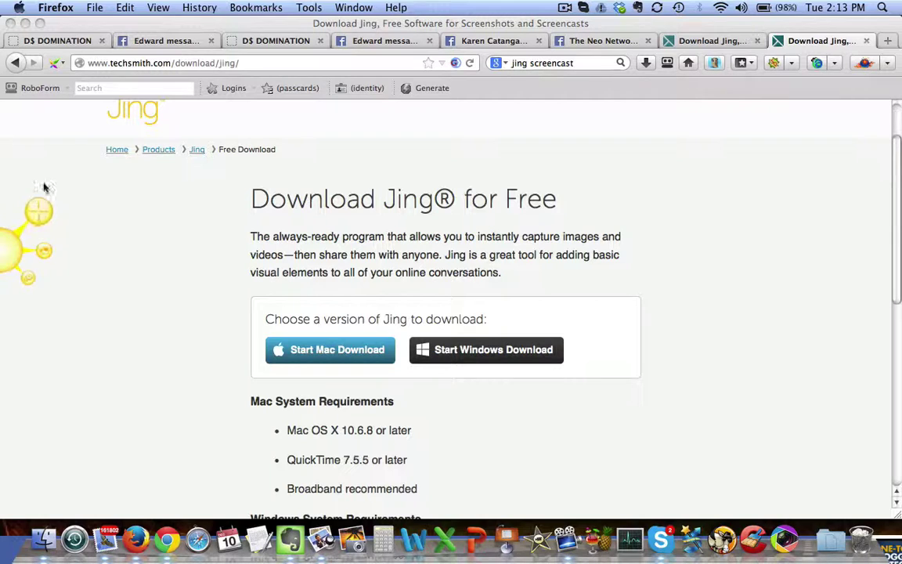
# Step: Capture a still image of the download section, trimming the region's left, top and right edges
pyautogui.moveTo(47, 231)
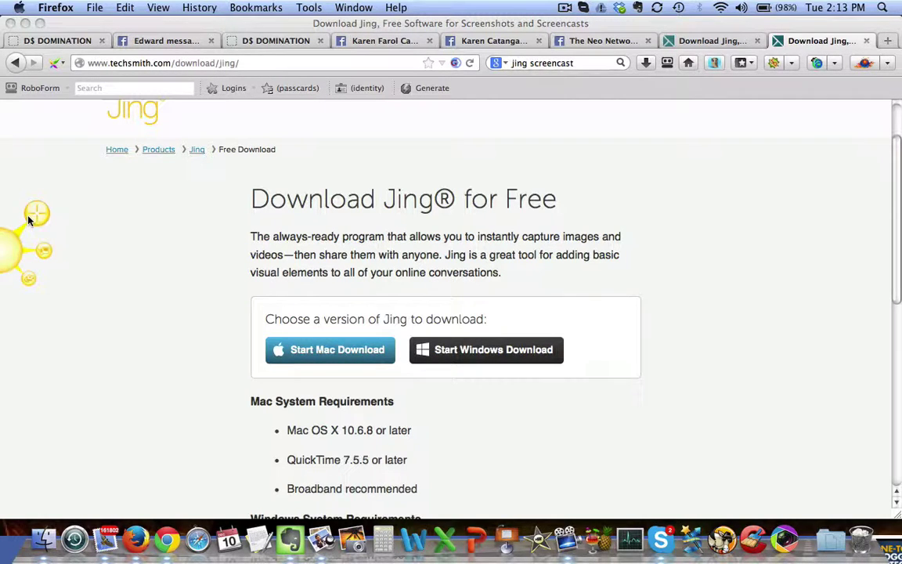
pyautogui.press('super+shift+2')
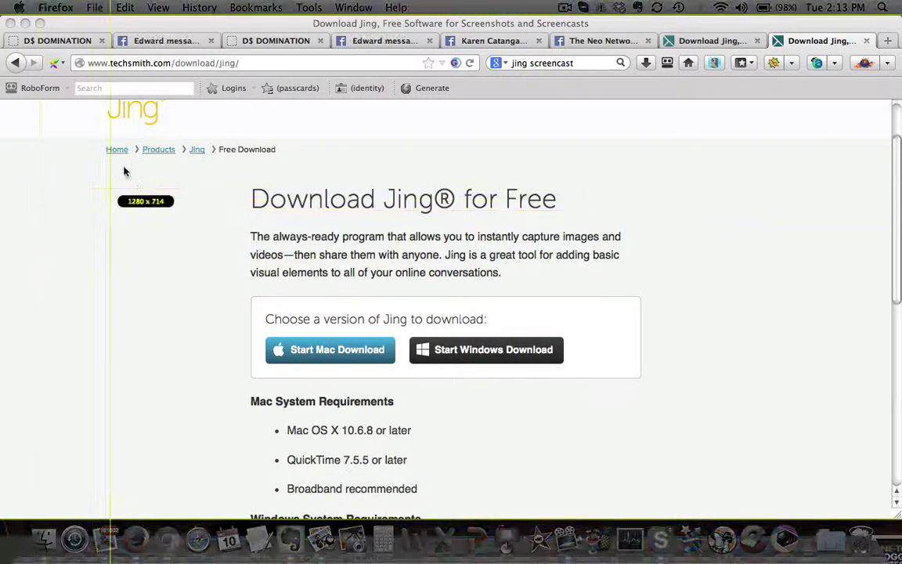
pyautogui.moveTo(92, 129); pyautogui.dragTo(720, 443)
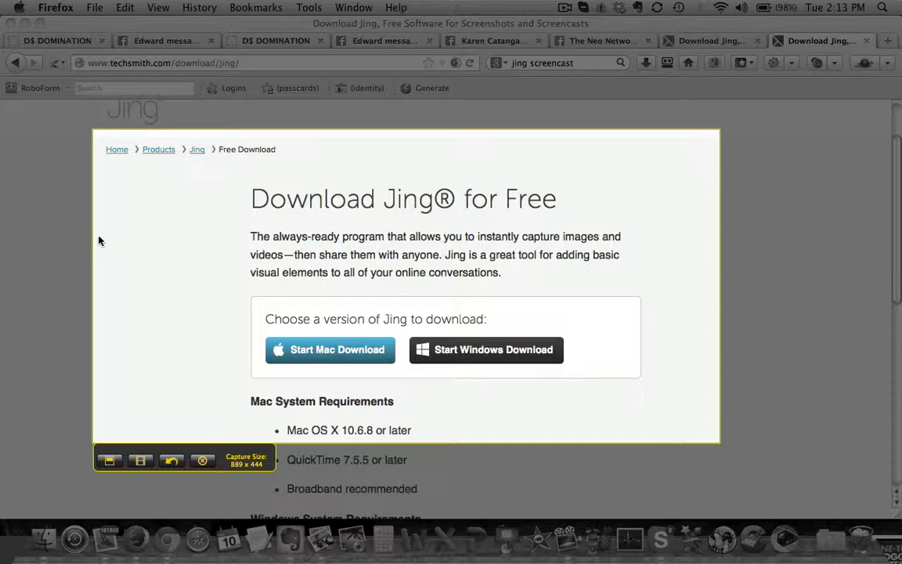
pyautogui.moveTo(92, 236); pyautogui.dragTo(164, 274)
pyautogui.moveTo(432, 129); pyautogui.dragTo(442, 147)
pyautogui.moveTo(718, 263); pyautogui.dragTo(663, 284)
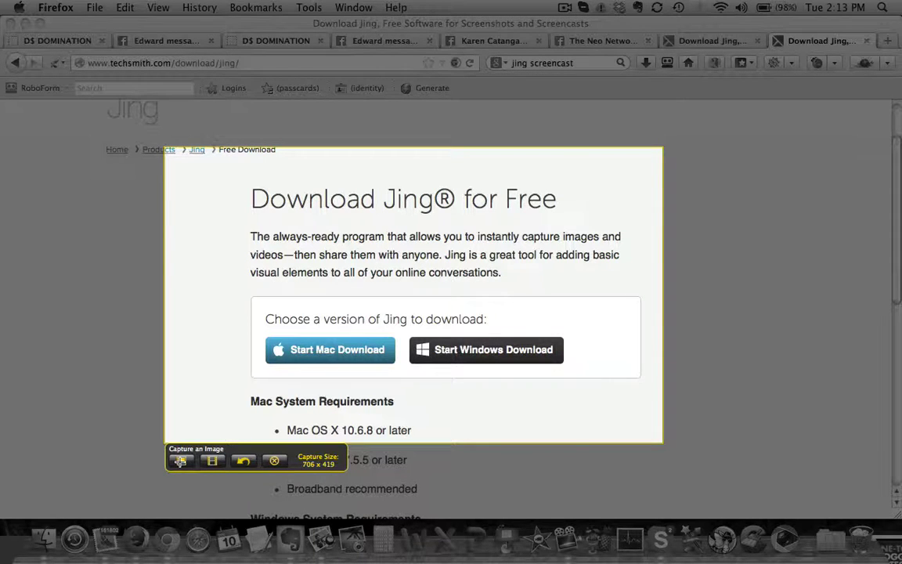
pyautogui.click(182, 462)
pyautogui.click(181, 460)
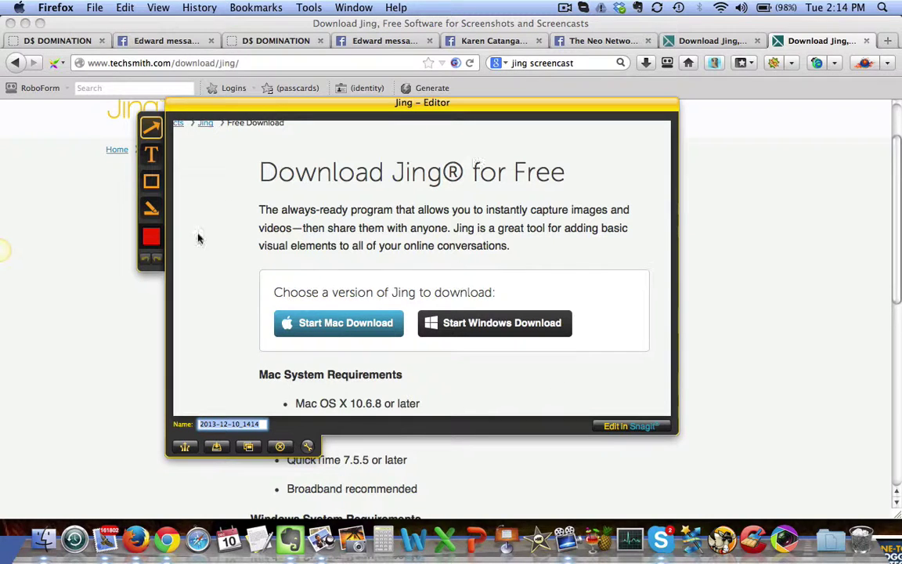
# Step: Share the capture to Screencast.com, allowing keychain access, then bring up TextEdit
pyautogui.click(185, 447)
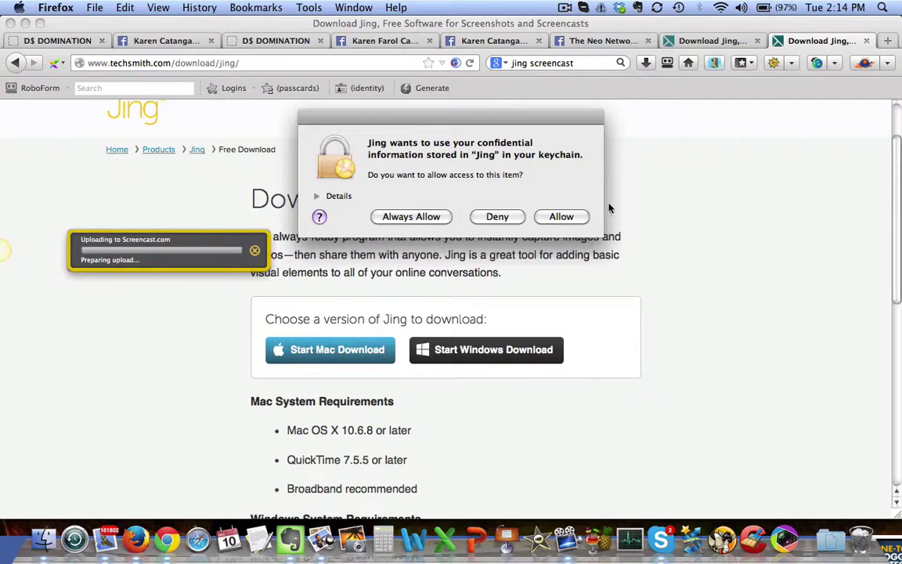
pyautogui.click(559, 217)
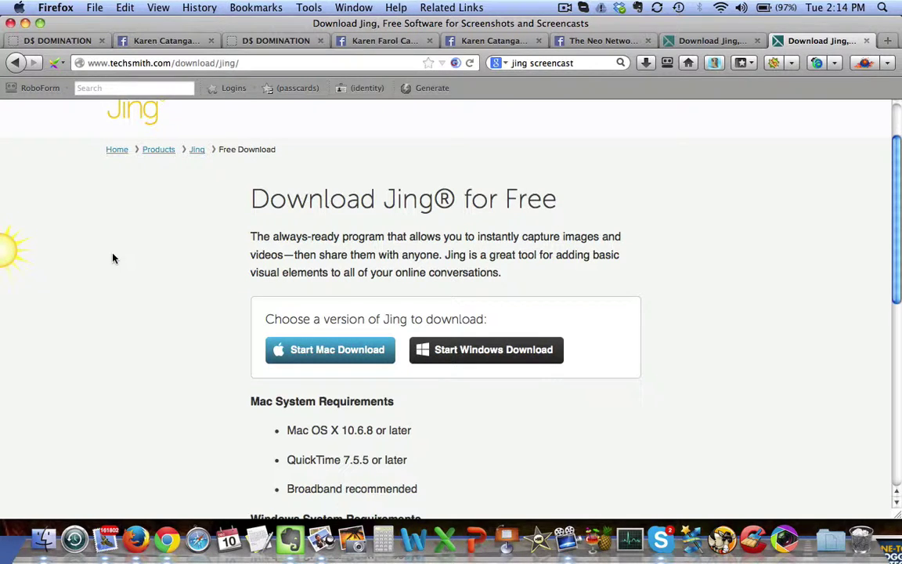
pyautogui.moveTo(35, 224)
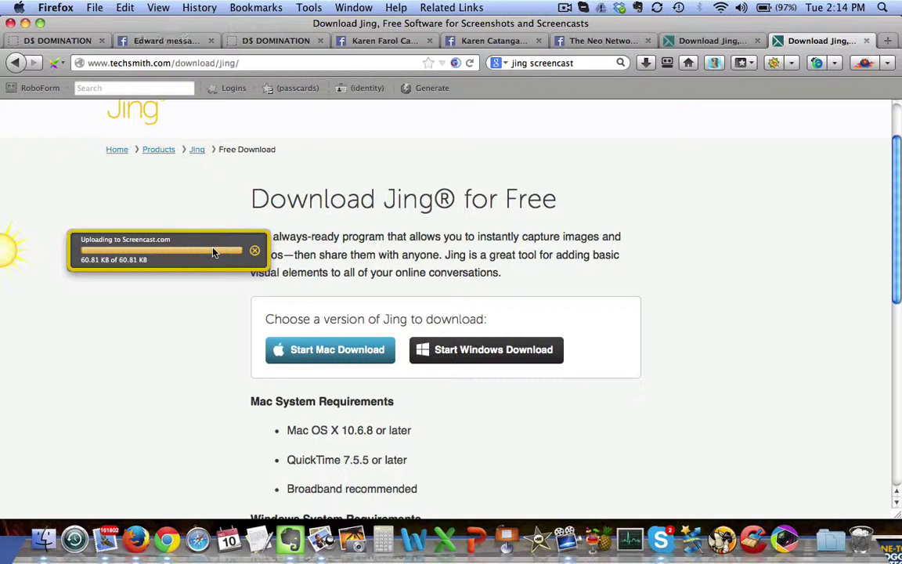
pyautogui.moveTo(213, 252)
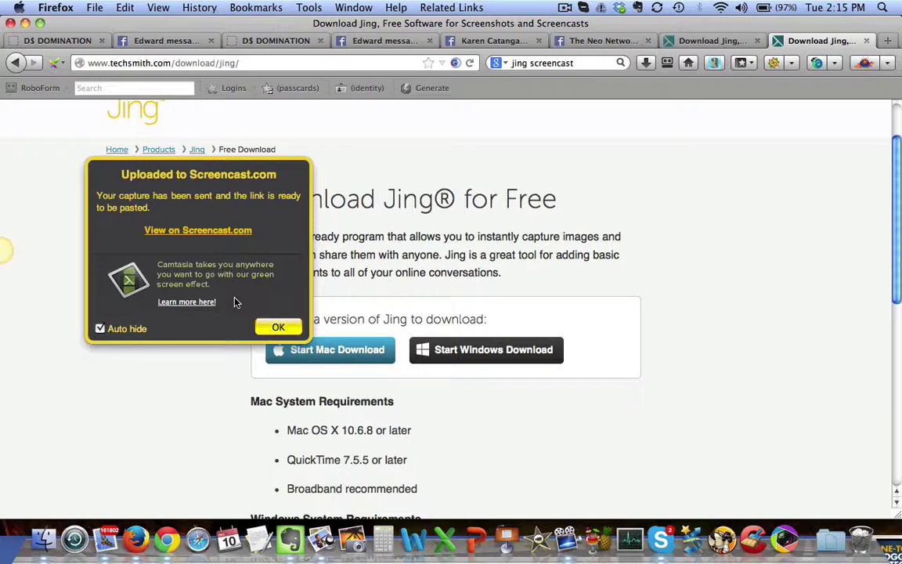
pyautogui.click(282, 329)
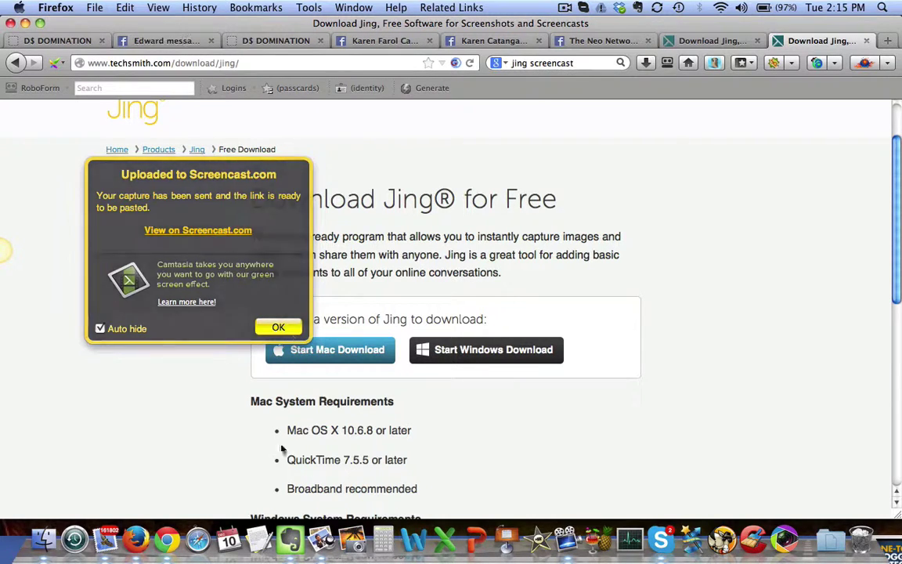
pyautogui.click(259, 503)
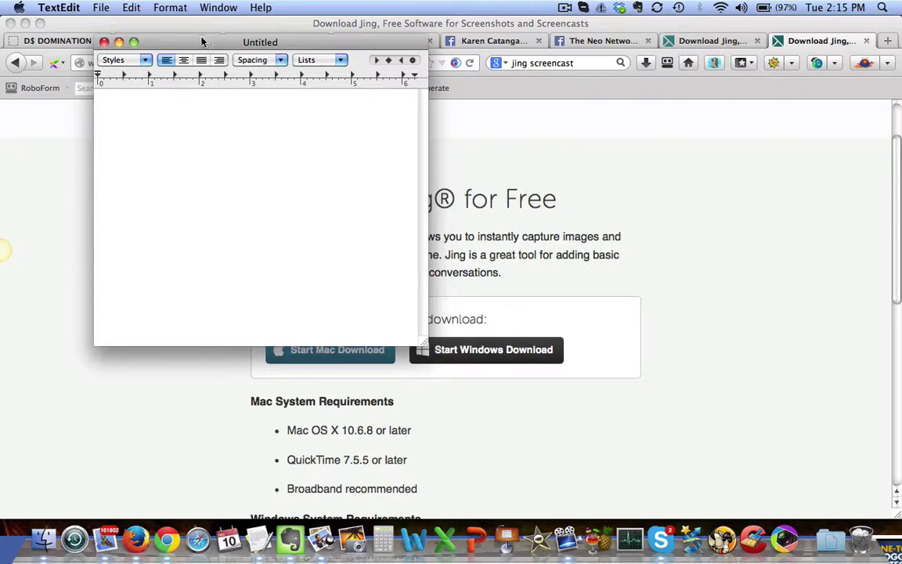
# Step: Paste the Screencast.com share link into the untitled TextEdit document and select it
pyautogui.moveTo(201, 41); pyautogui.dragTo(456, 106)
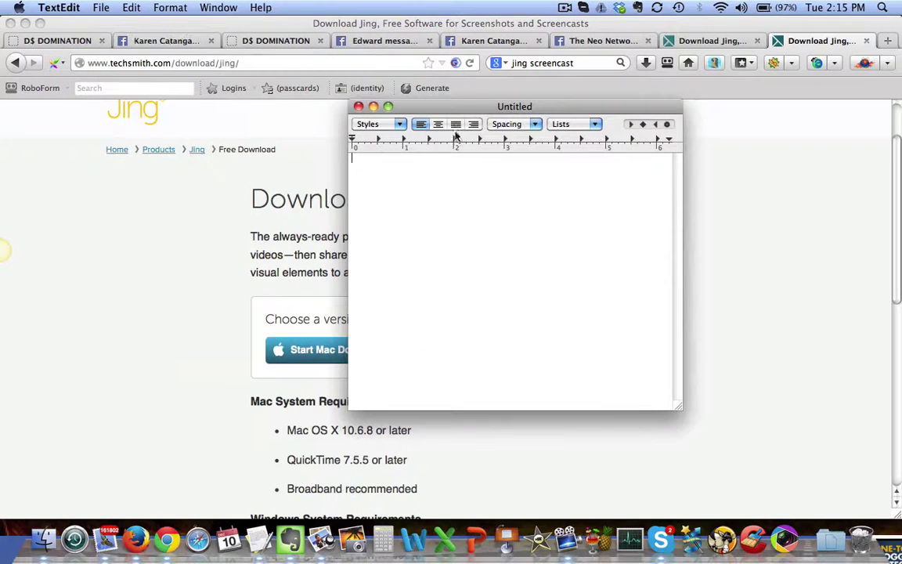
pyautogui.rightClick(406, 210)
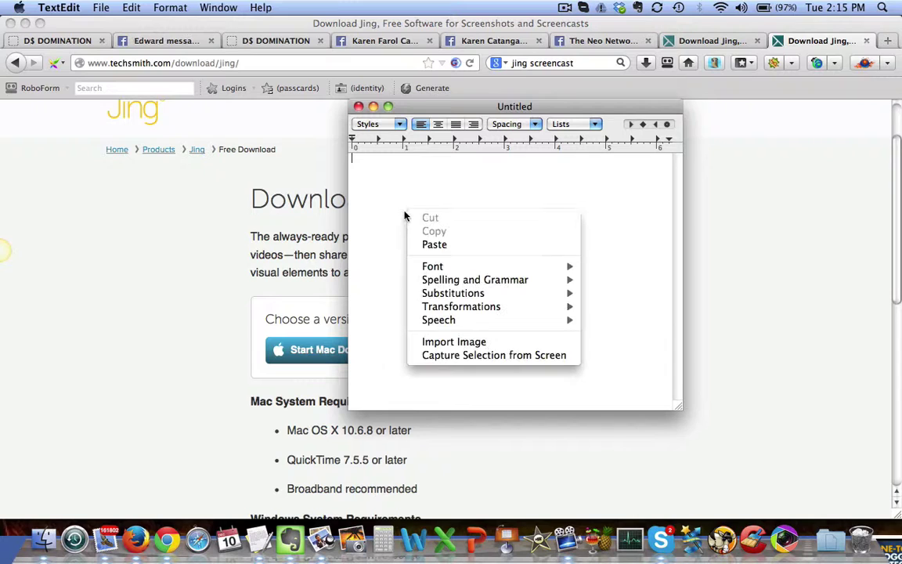
pyautogui.click(445, 244)
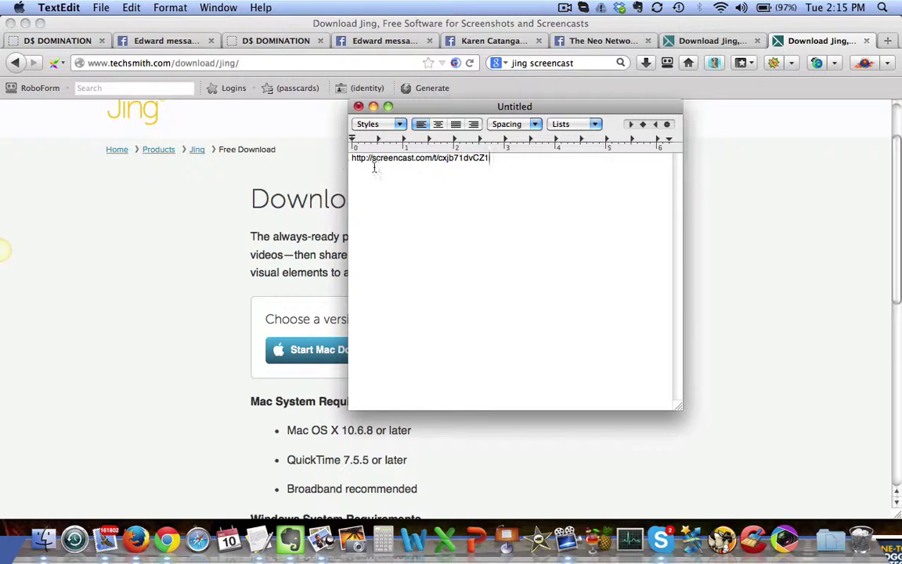
pyautogui.moveTo(352, 161); pyautogui.dragTo(498, 162)
pyautogui.click(433, 213)
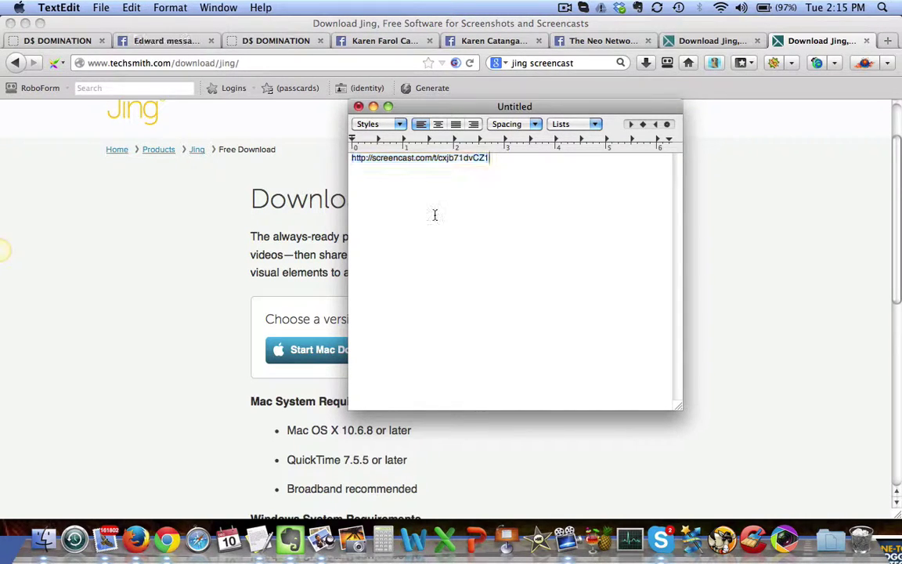
pyautogui.moveTo(354, 159); pyautogui.dragTo(316, 153)
pyautogui.press('super+c')
pyautogui.click(501, 161)
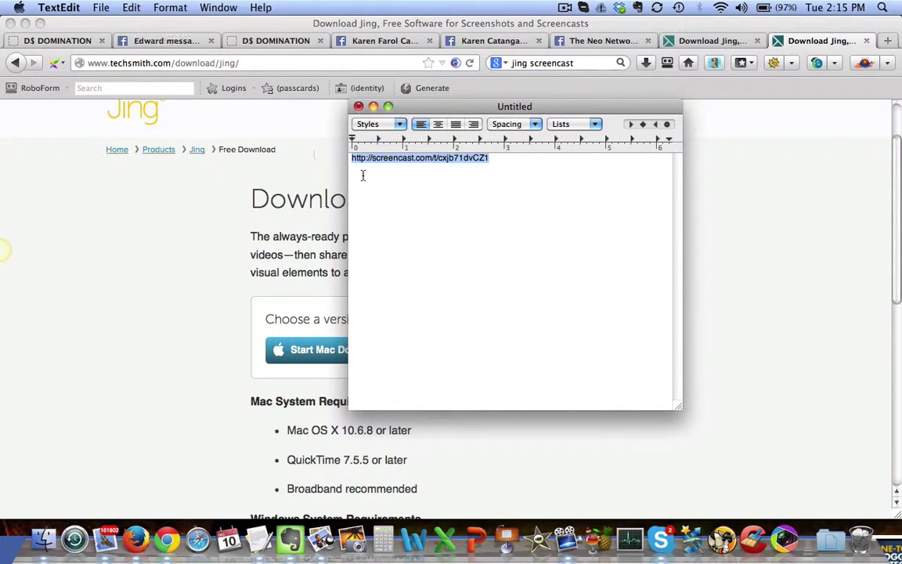
# Step: Load the share link in a new Firefox tab, view it full size, and return to the Jing page
pyautogui.click(795, 39)
pyautogui.press('super+t')
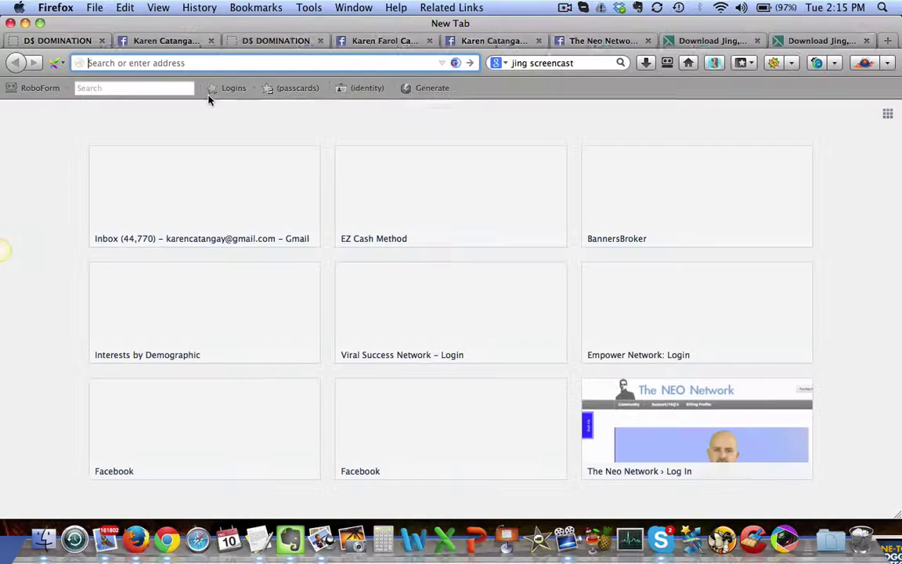
pyautogui.press('super+v')
pyautogui.press('Return')
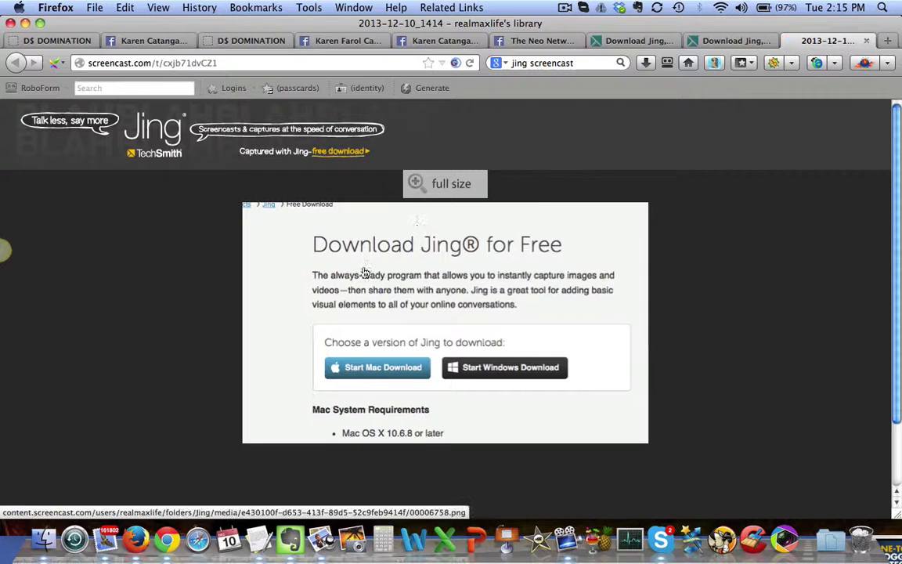
pyautogui.click(411, 178)
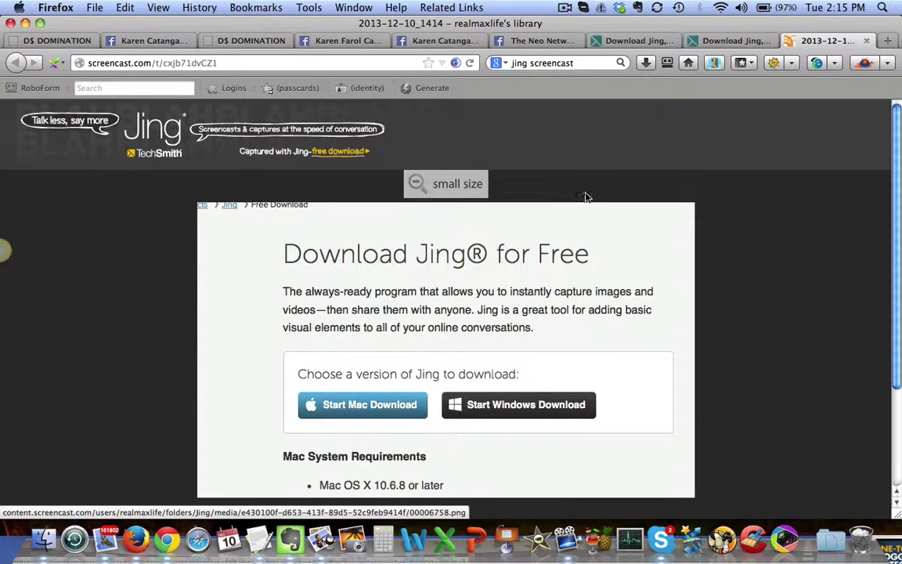
pyautogui.click(726, 43)
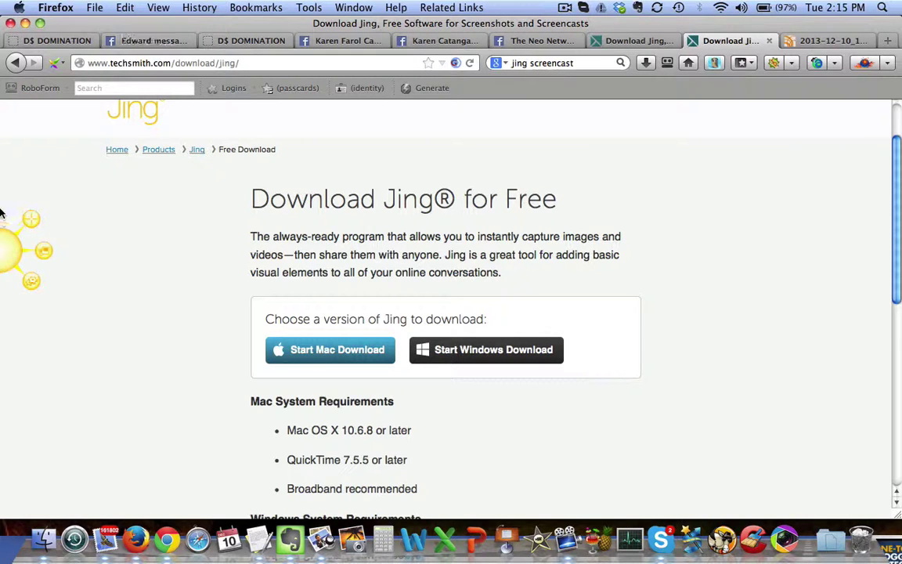
# Step: Capture the DS Domination logo and stats-at-a-glance box as a still image, fine-tuning the region's edges
pyautogui.press('super+1')
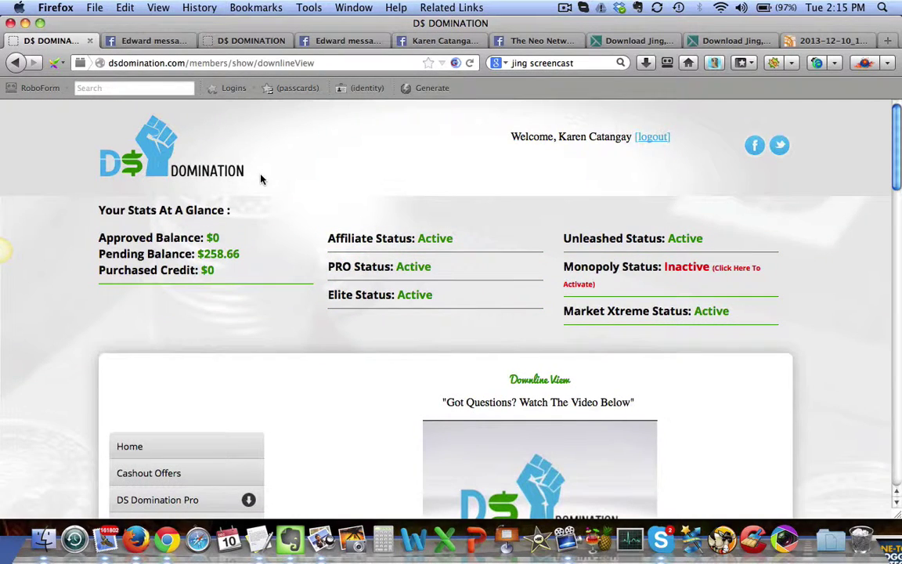
pyautogui.moveTo(9, 243)
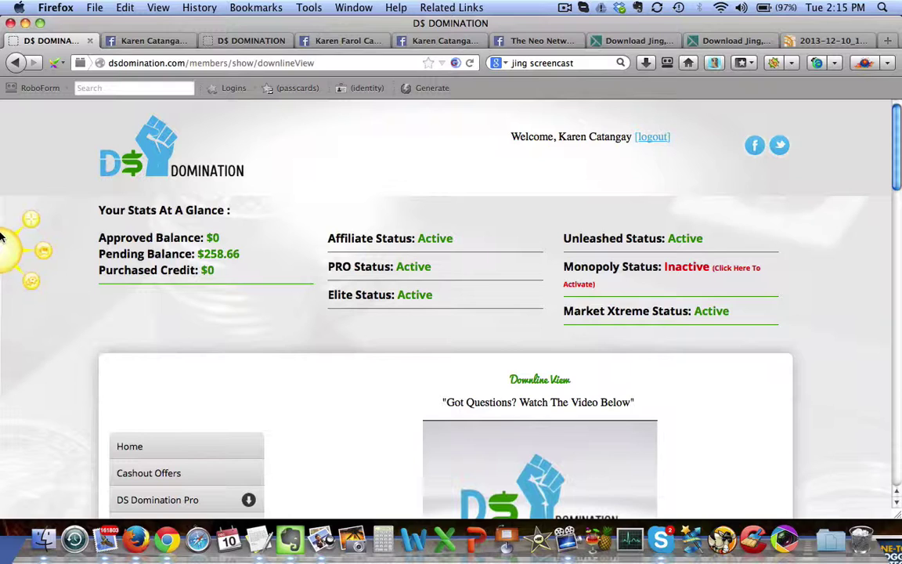
pyautogui.click(38, 211)
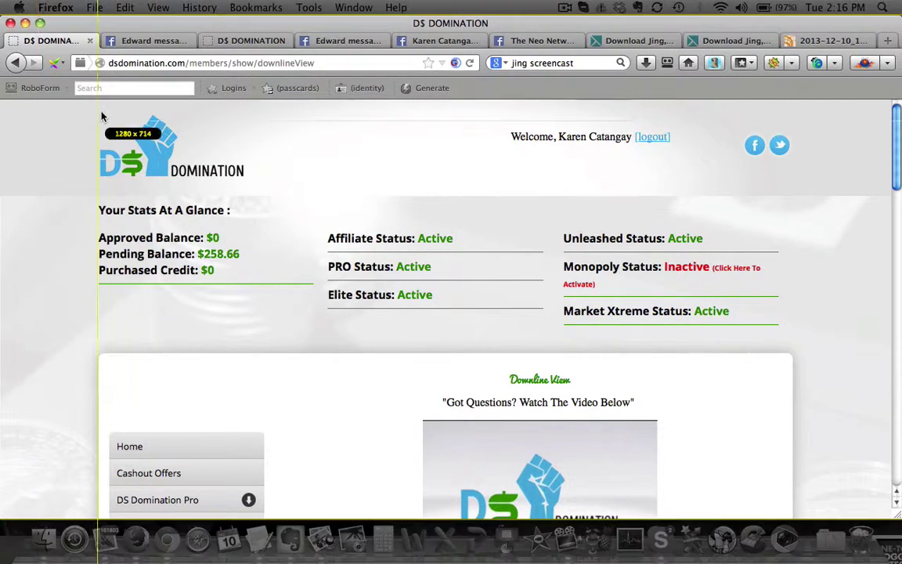
pyautogui.moveTo(74, 109); pyautogui.dragTo(298, 347)
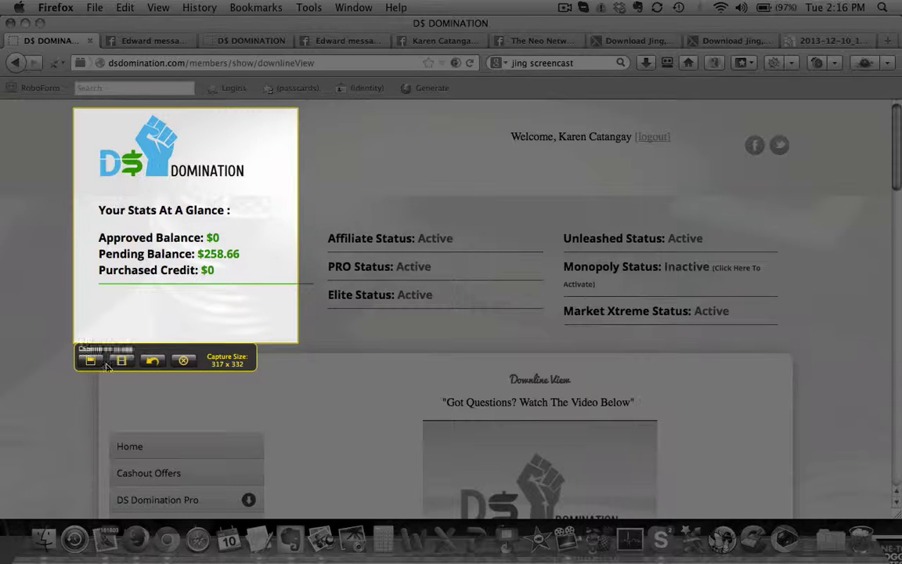
pyautogui.moveTo(278, 342); pyautogui.dragTo(282, 300)
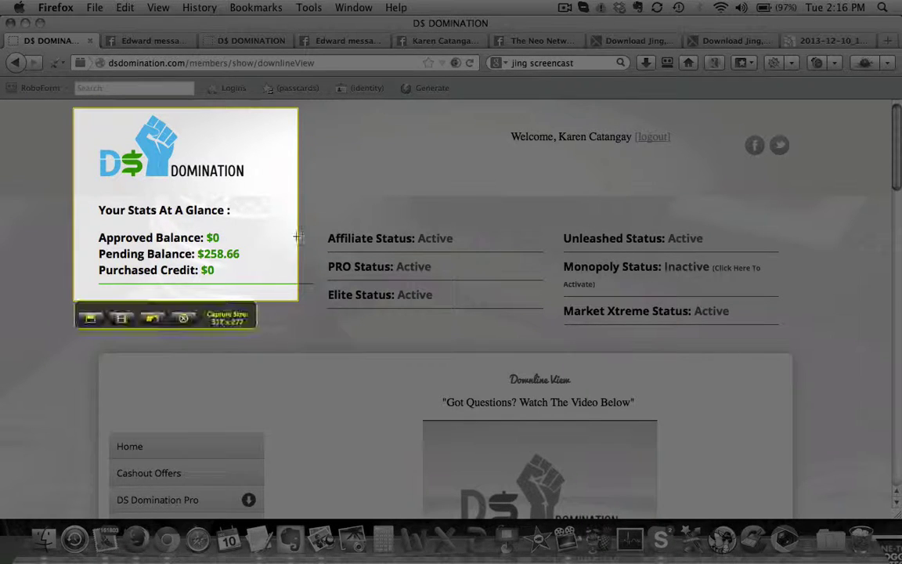
pyautogui.moveTo(298, 233); pyautogui.dragTo(270, 235)
pyautogui.moveTo(72, 229)
pyautogui.mouseDown()
pyautogui.moveTo(20, 228)
pyautogui.moveTo(56, 229)
pyautogui.mouseUp()
pyautogui.moveTo(248, 302)
pyautogui.mouseDown()
pyautogui.moveTo(252, 323)
pyautogui.moveTo(249, 297)
pyautogui.mouseUp()
pyautogui.moveTo(269, 152); pyautogui.dragTo(301, 153)
pyautogui.moveTo(196, 181); pyautogui.dragTo(225, 218)
pyautogui.click(66, 315)
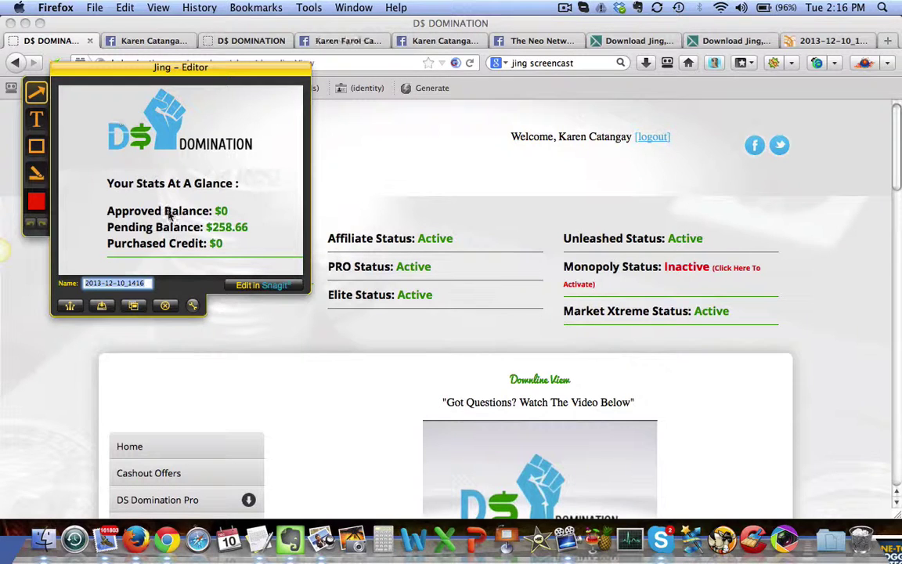
# Step: Draw a red arrow toward the Pending Balance and highlight $258.66 in yellow
pyautogui.moveTo(281, 106)
pyautogui.mouseDown()
pyautogui.moveTo(260, 204)
pyautogui.moveTo(242, 218)
pyautogui.mouseUp()
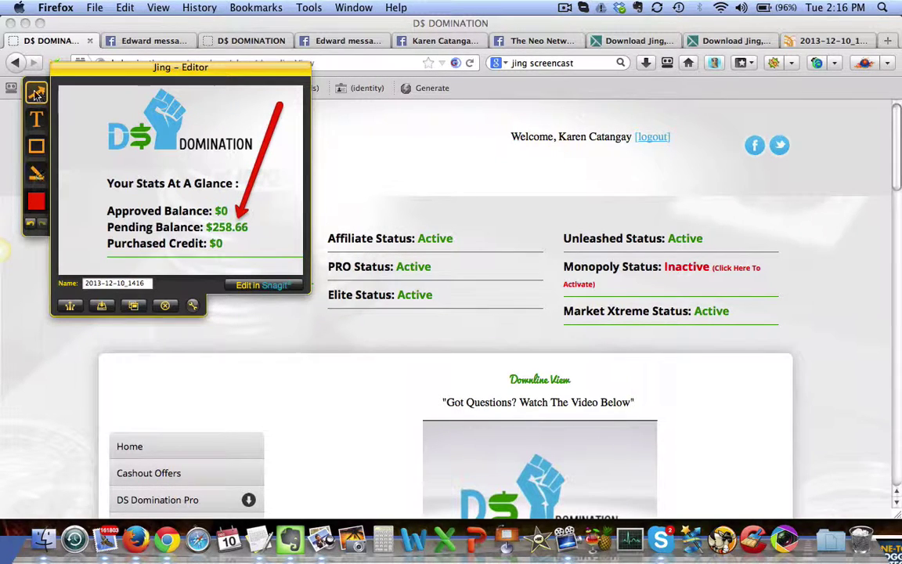
pyautogui.click(37, 174)
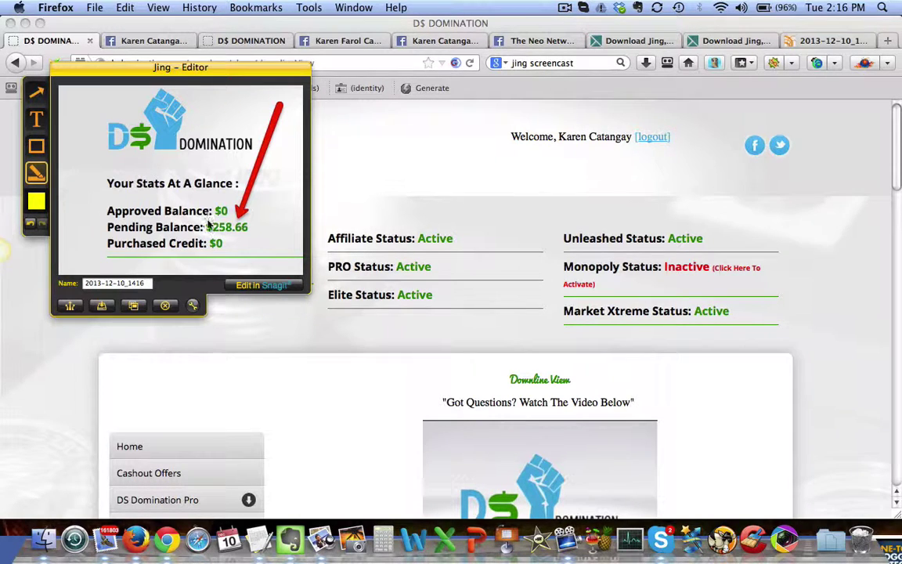
pyautogui.moveTo(207, 227); pyautogui.dragTo(249, 228)
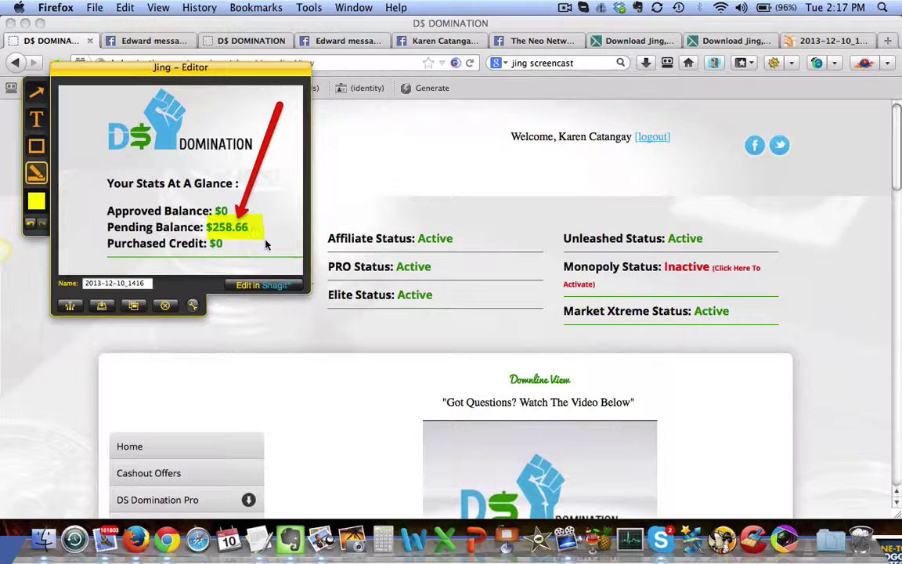
pyautogui.click(246, 229)
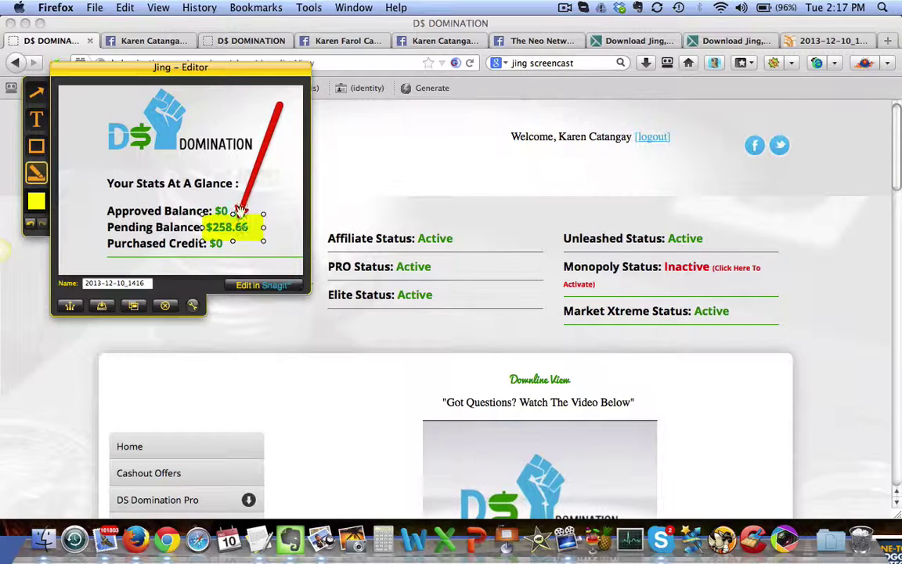
pyautogui.click(36, 147)
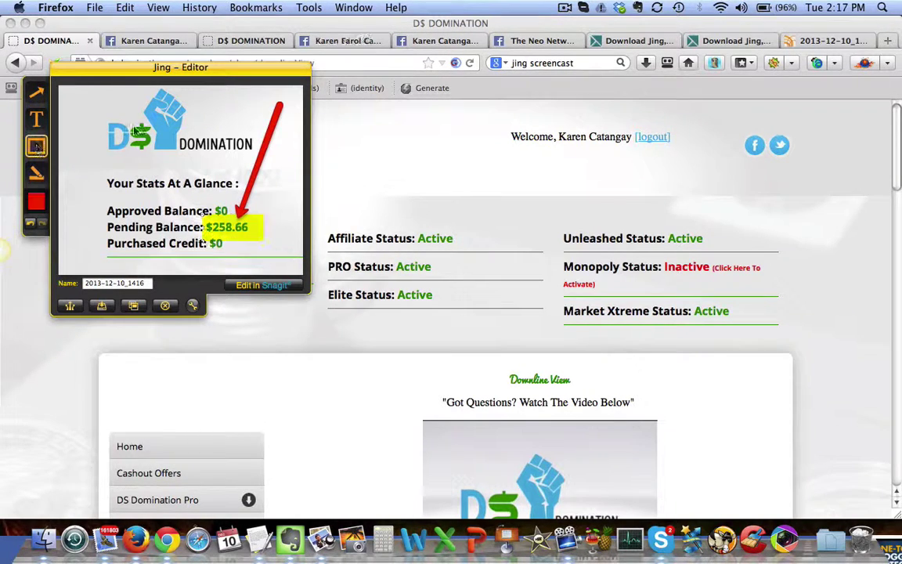
# Step: Box the Pending Balance line in red and add the 'Earnings for 1 day!' caption near the logo
pyautogui.moveTo(93, 109)
pyautogui.mouseDown()
pyautogui.moveTo(174, 165)
pyautogui.moveTo(266, 163)
pyautogui.moveTo(184, 138)
pyautogui.moveTo(200, 132)
pyautogui.moveTo(241, 209)
pyautogui.moveTo(198, 231)
pyautogui.moveTo(282, 229)
pyautogui.mouseUp()
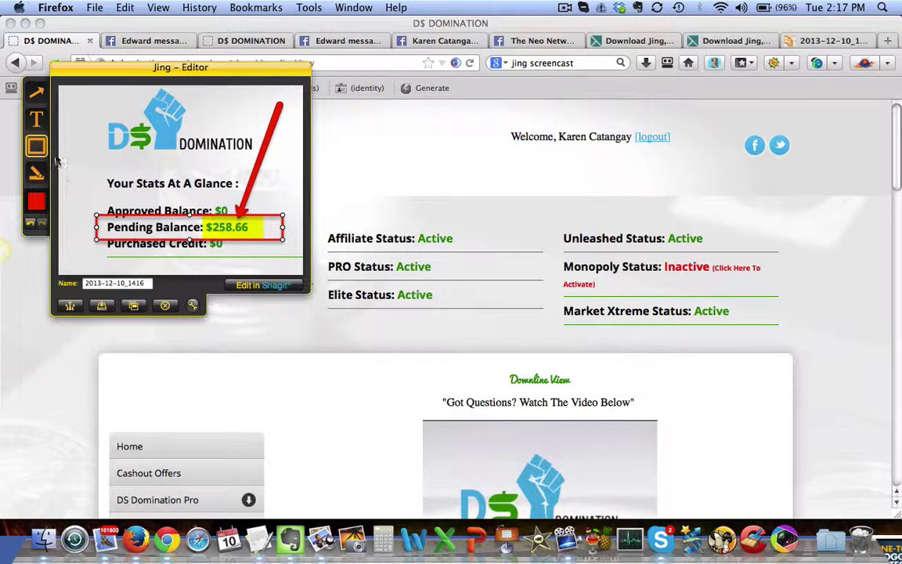
pyautogui.click(37, 125)
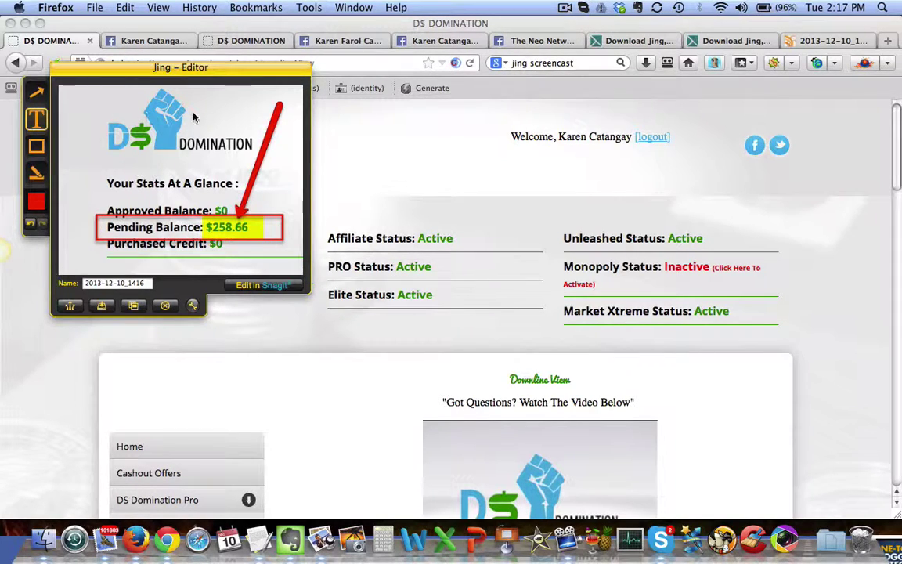
pyautogui.click(179, 103)
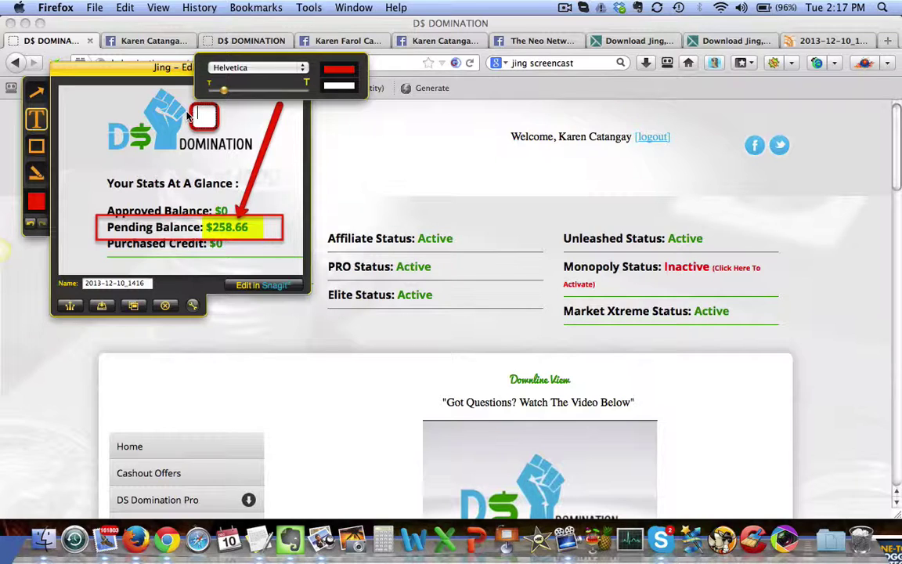
pyautogui.write('Ths')
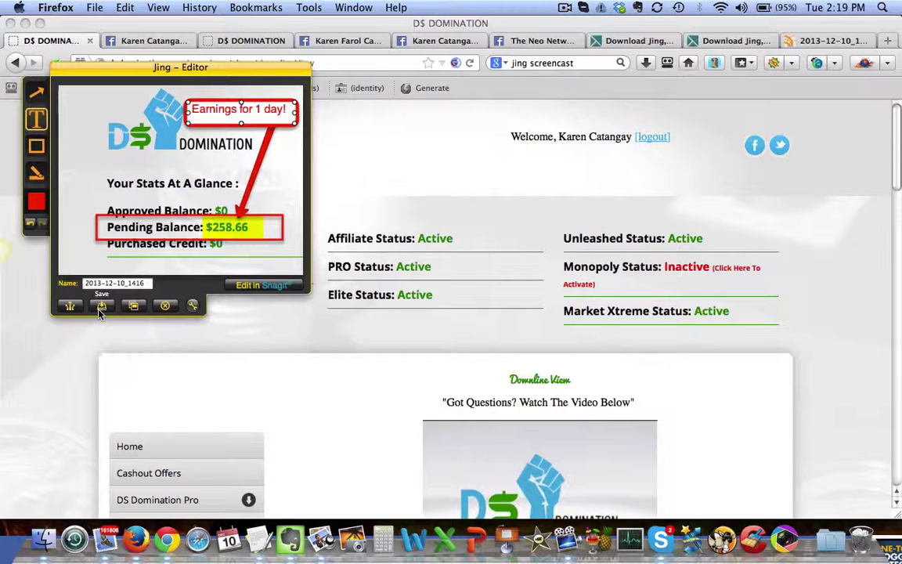
# Step: Replace the capture's default name with 'Dec 10 earnings'
pyautogui.click(114, 282)
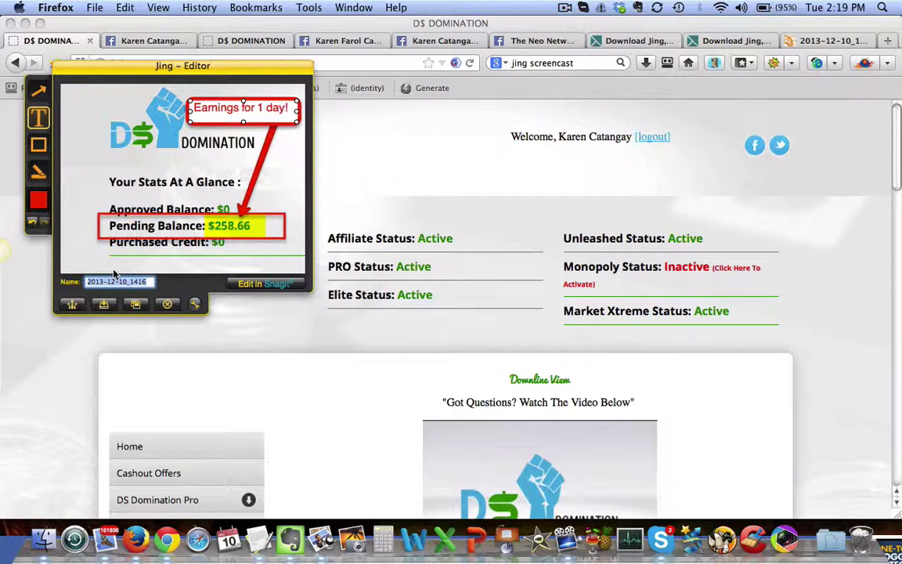
pyautogui.write('Dec 10 earnings')
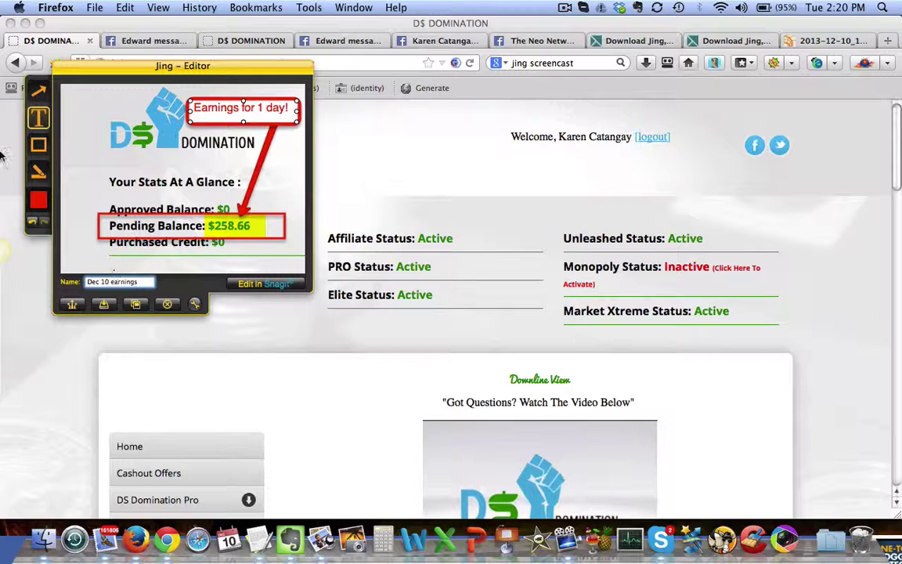